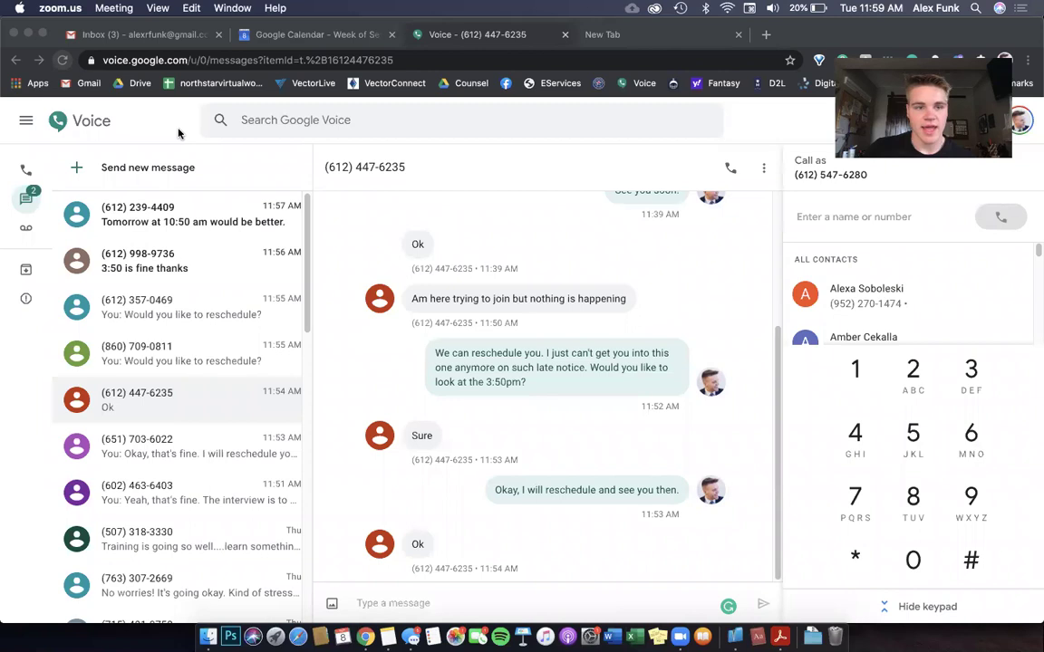
# Search the web for "google voice bulk texter for chrome" and open the article "How to send bulk texts with Google voice".
pyautogui.click(640, 43)
pyautogui.click(639, 38)
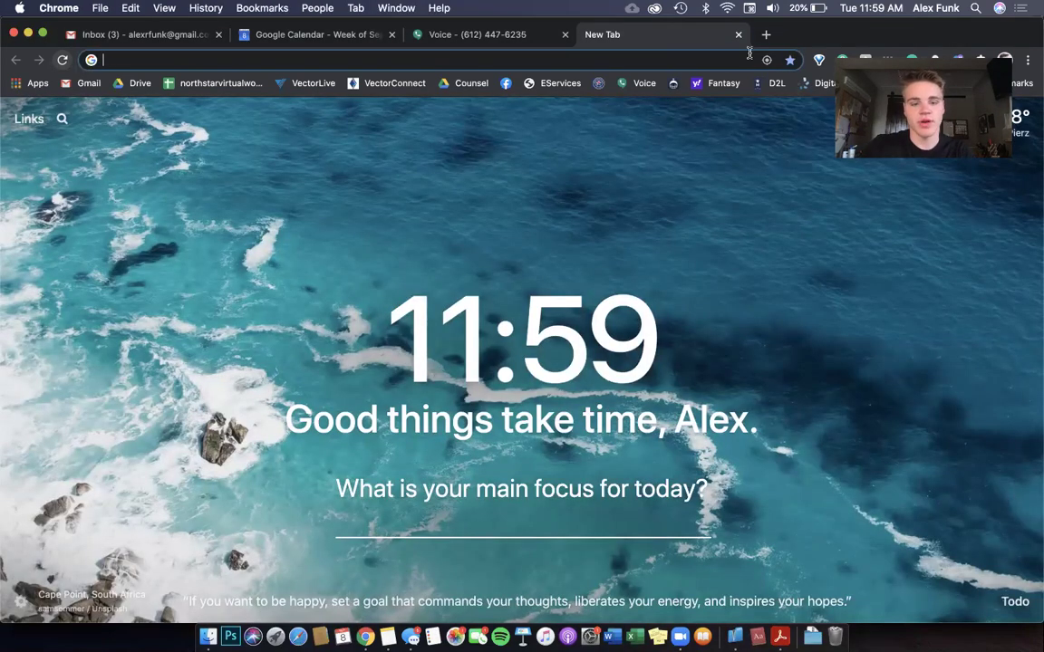
pyautogui.write('google')
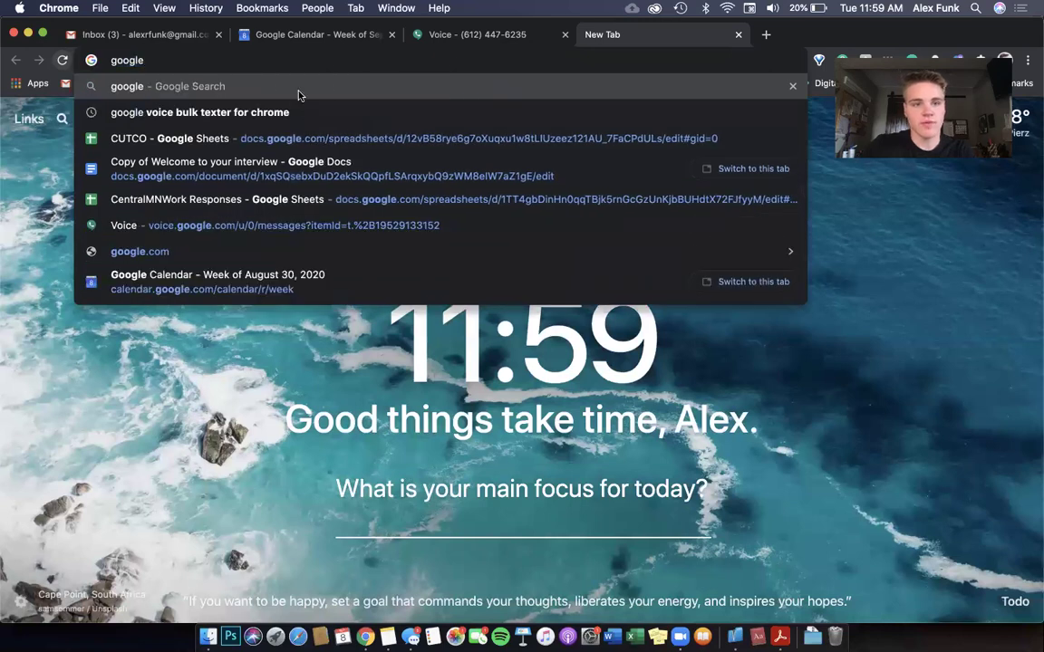
pyautogui.click(291, 111)
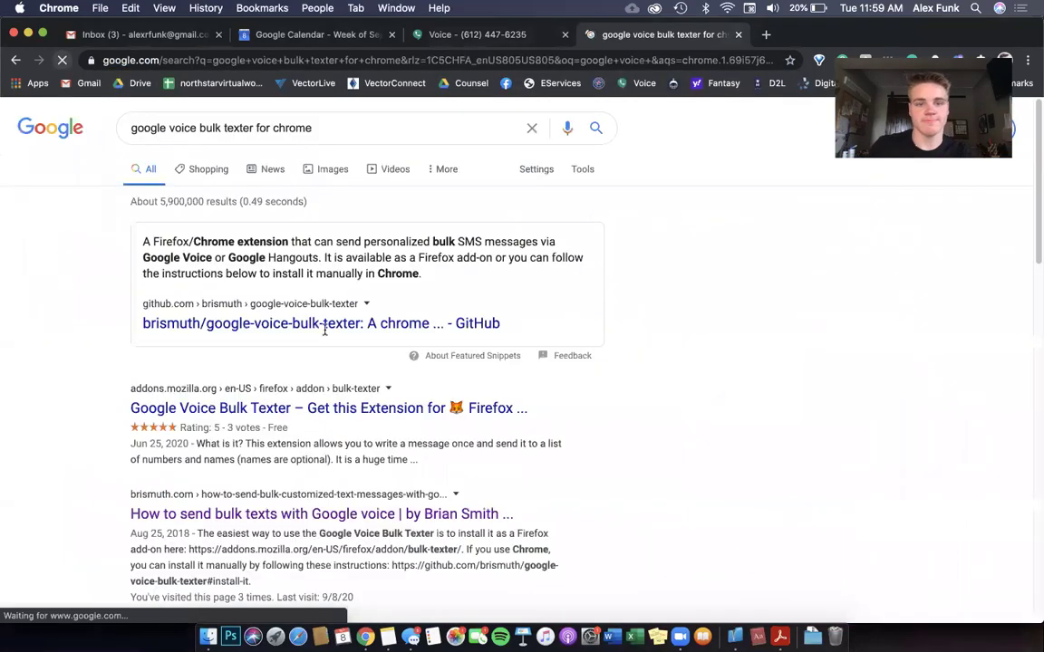
pyautogui.scroll(-2, 263, 435)
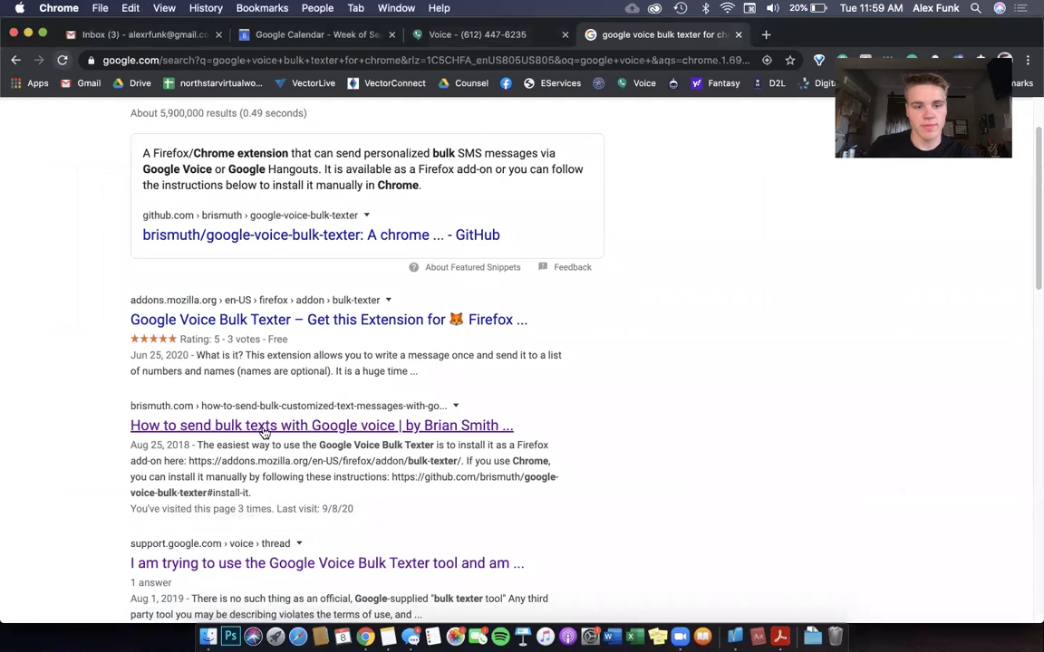
pyautogui.click(263, 433)
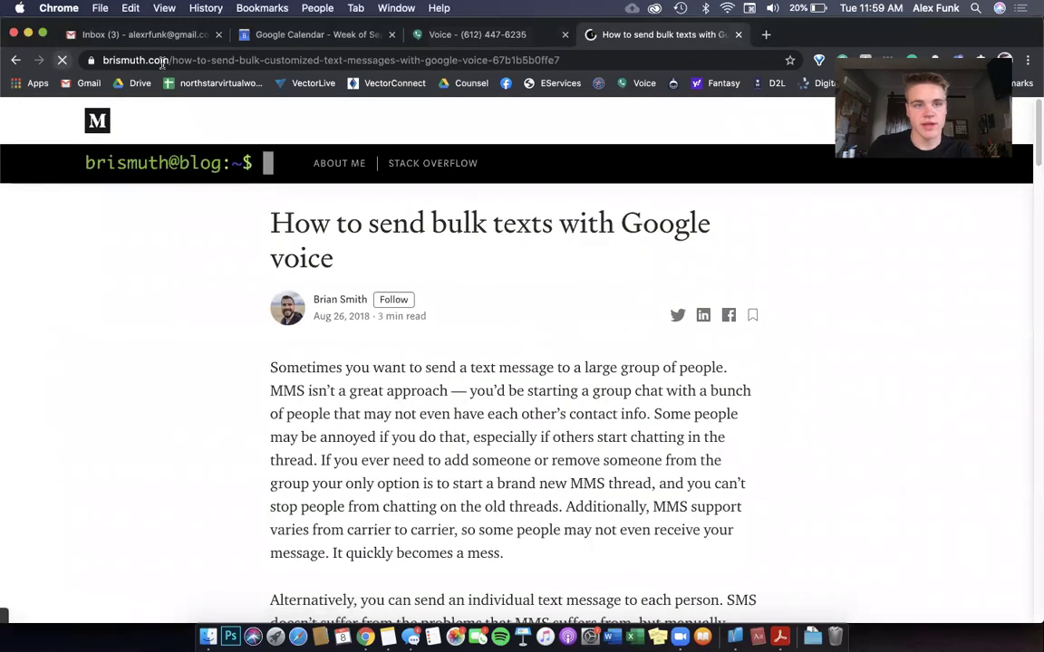
# Open the article's GitHub link with the manual Chrome install instructions, and close the article itself.
pyautogui.scroll(-5, 386, 361)
pyautogui.scroll(-10, 386, 360)
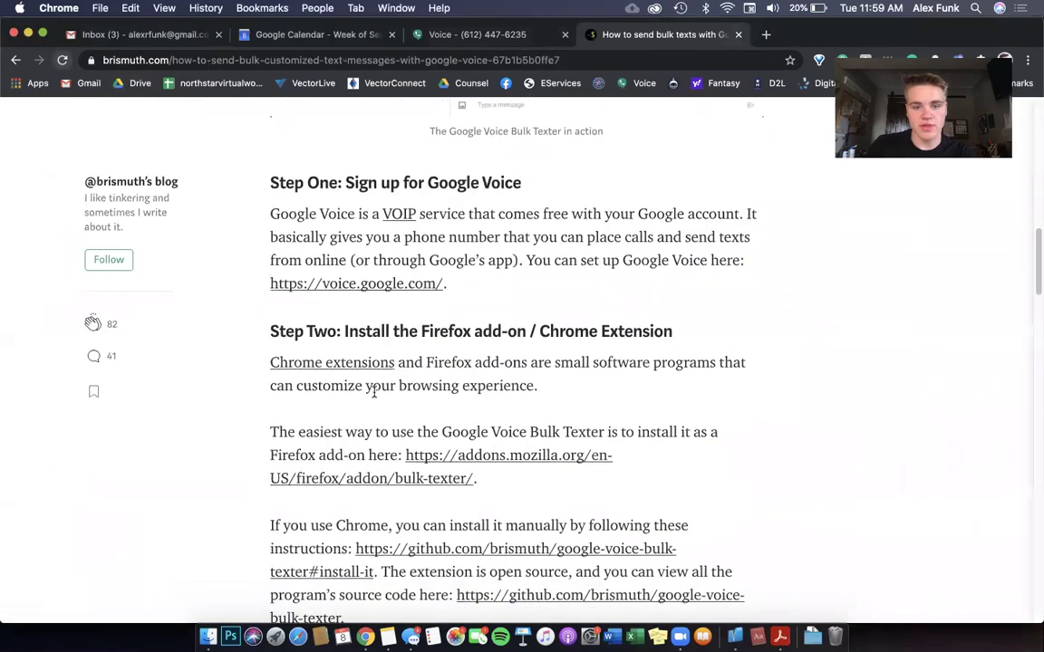
pyautogui.scroll(-4, 373, 391)
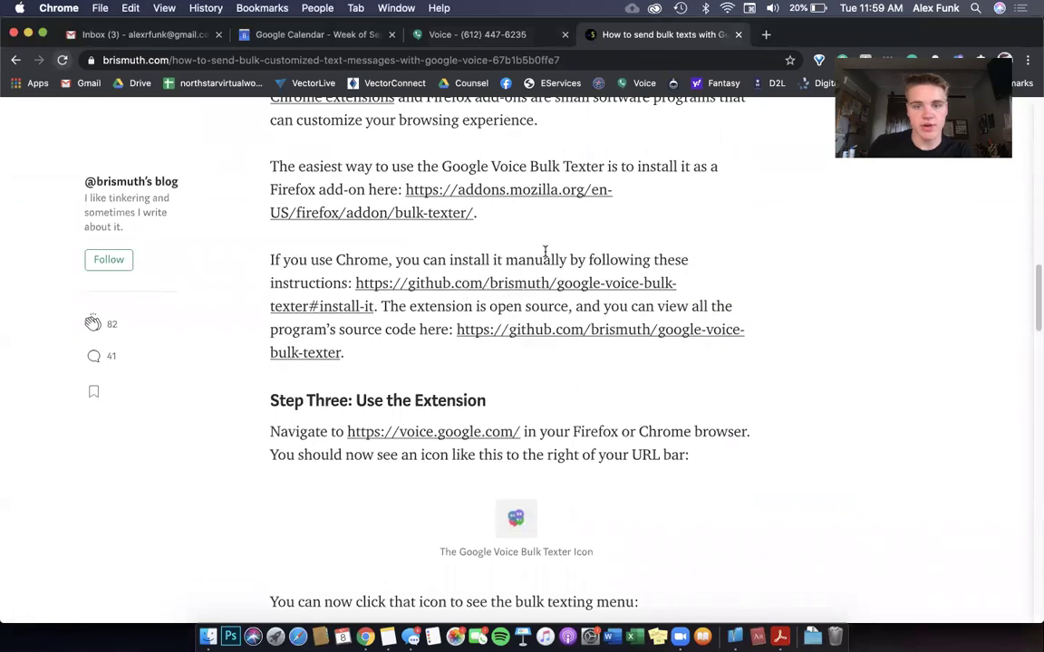
pyautogui.moveTo(269, 258); pyautogui.dragTo(379, 306)
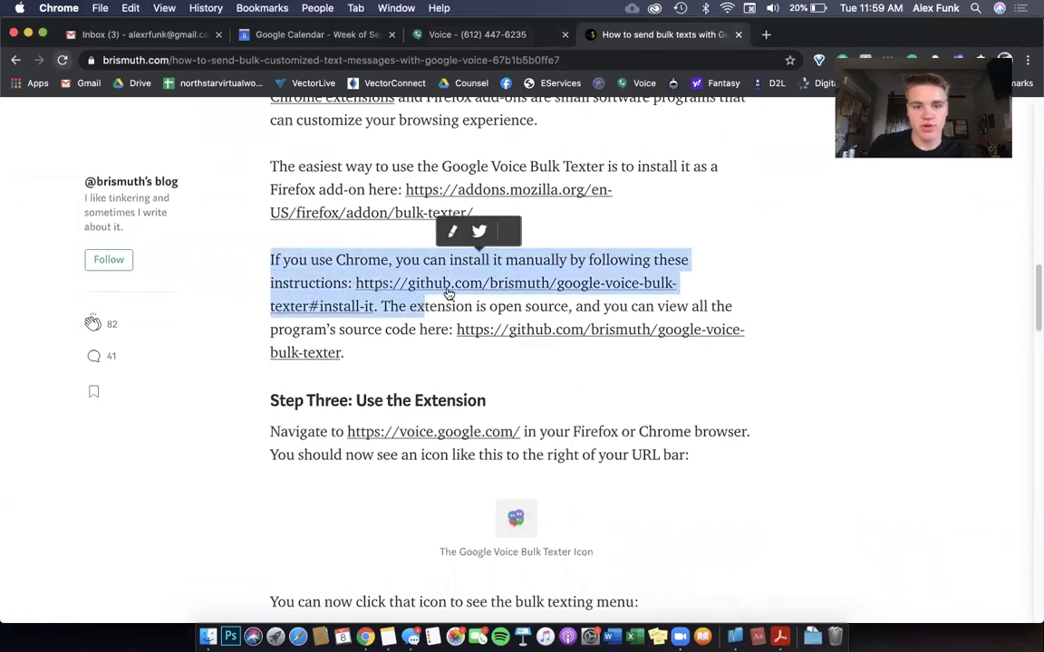
pyautogui.click(453, 287)
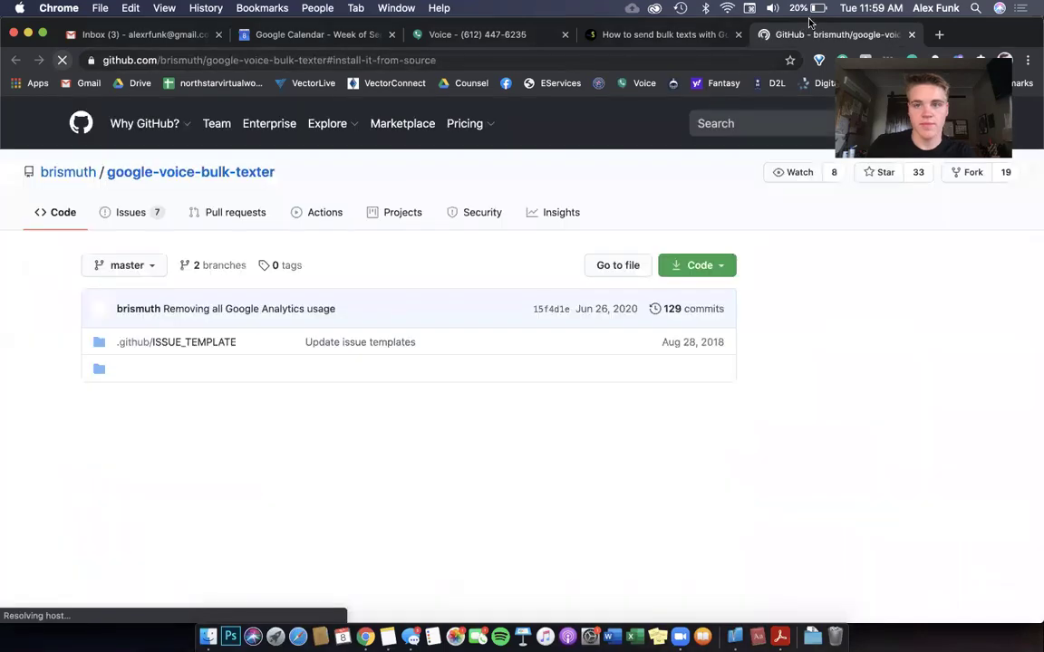
pyautogui.click(739, 36)
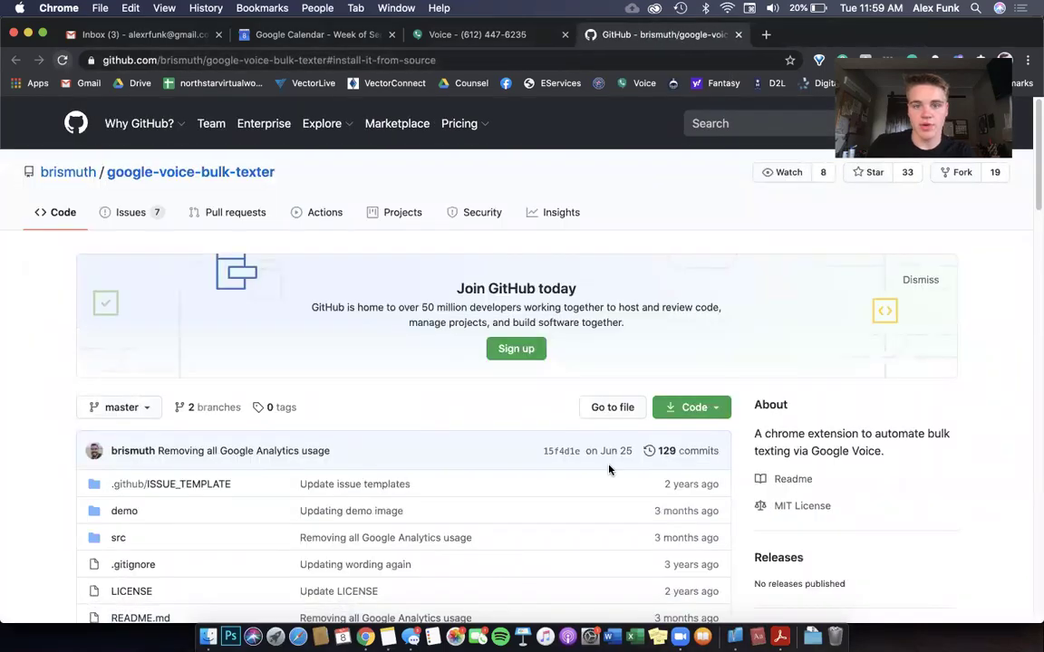
# Download the google-voice-bulk-texter repository as a ZIP and extract it in Downloads.
pyautogui.click(715, 411)
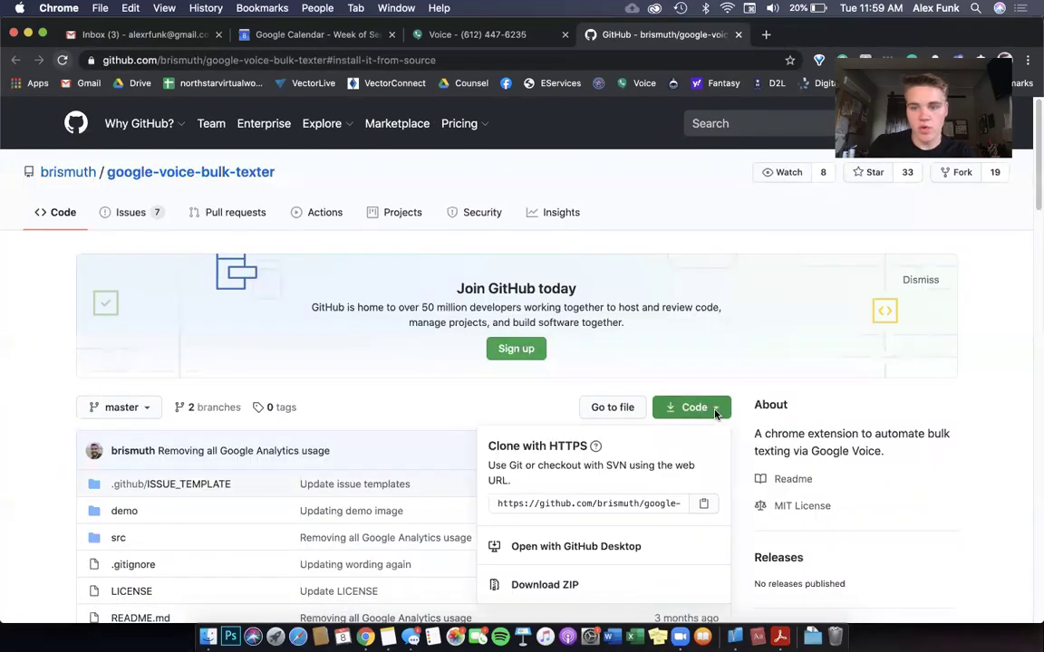
pyautogui.scroll(-1, 689, 438)
pyautogui.click(572, 577)
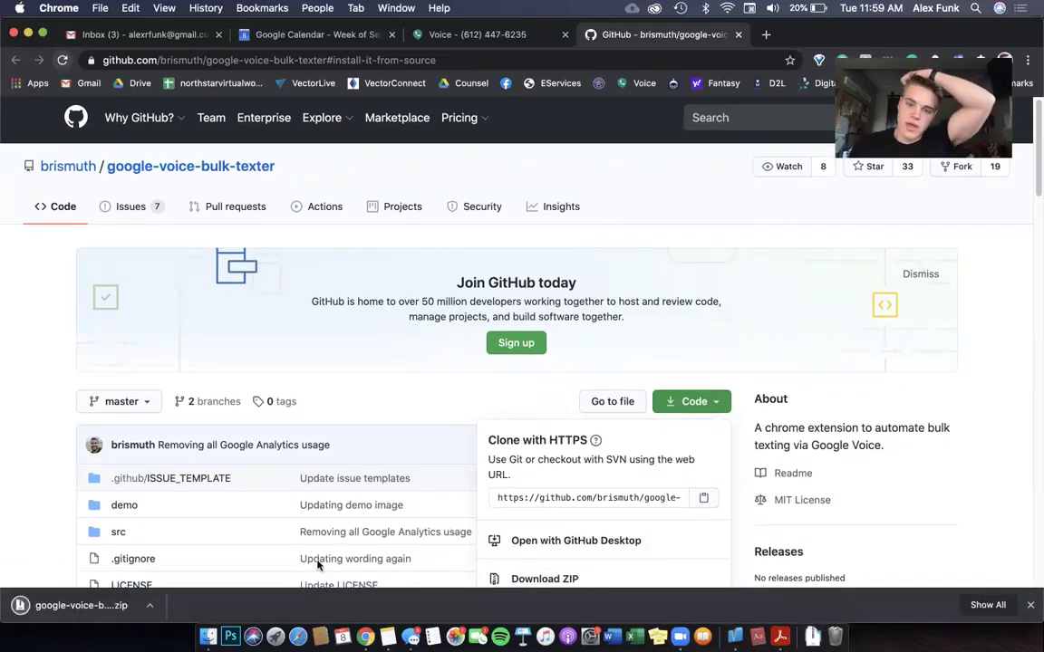
pyautogui.click(142, 606)
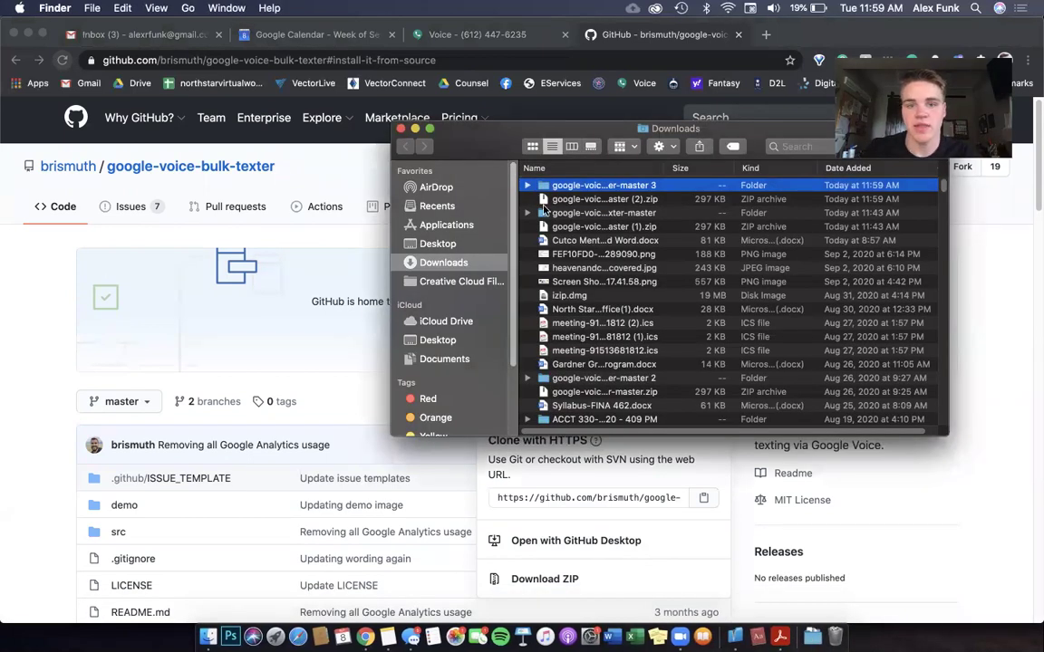
# Open a new browser tab and arrange the narrowed browser window beside the Downloads window.
pyautogui.moveTo(435, 158); pyautogui.dragTo(589, 172)
pyautogui.click(763, 35)
pyautogui.click(763, 35)
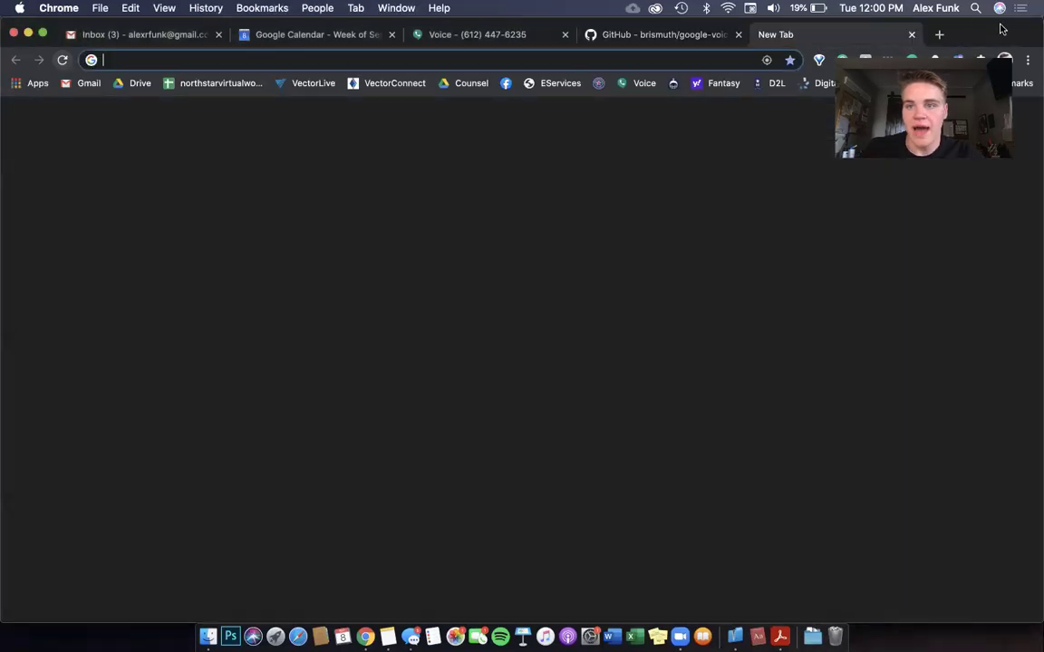
pyautogui.moveTo(1035, 30); pyautogui.dragTo(683, 97)
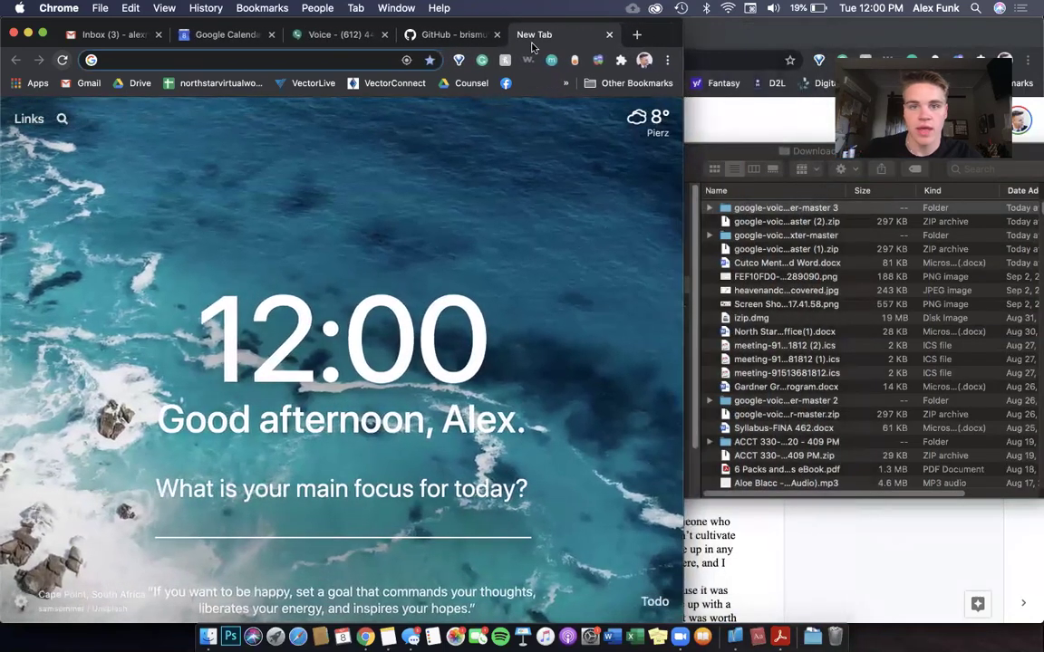
# Open the browser's extension management page at chrome://extensions.
pyautogui.click(621, 59)
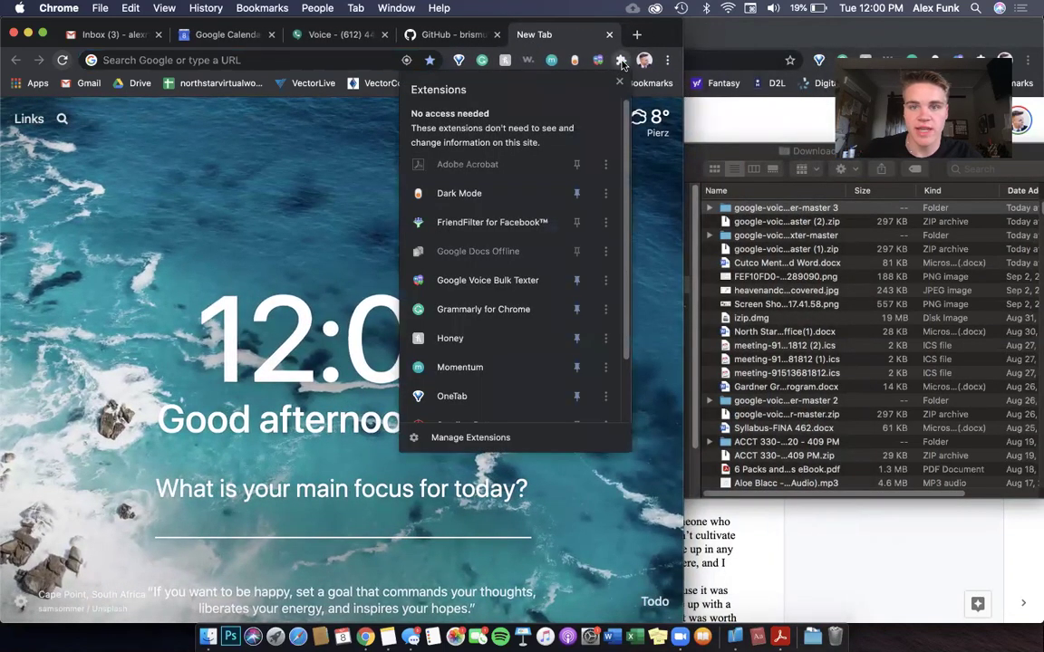
pyautogui.click(458, 438)
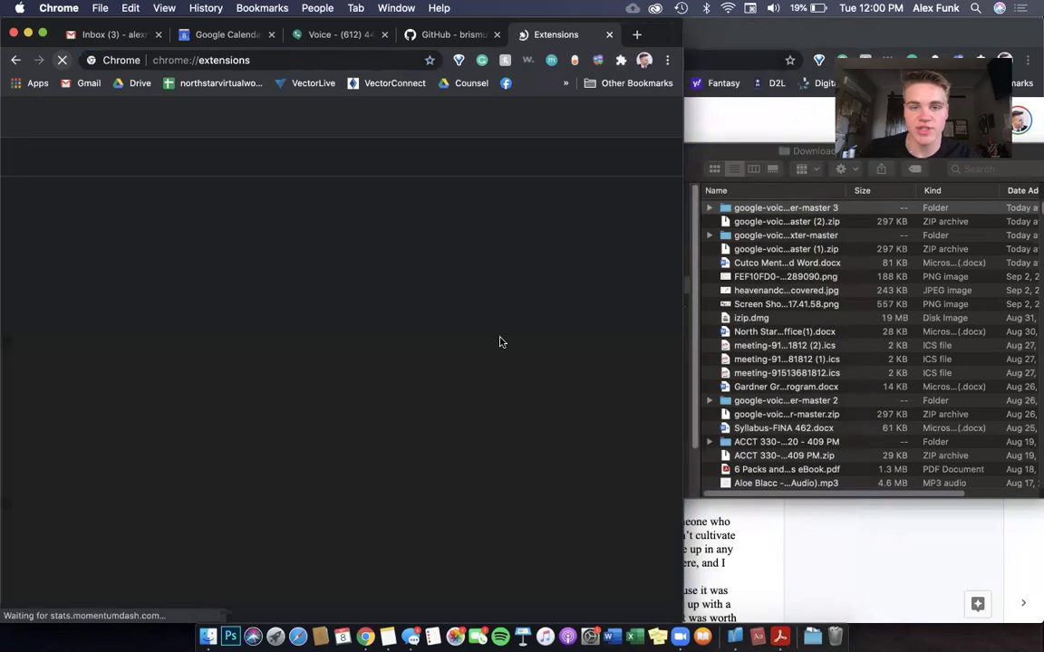
pyautogui.click(240, 63)
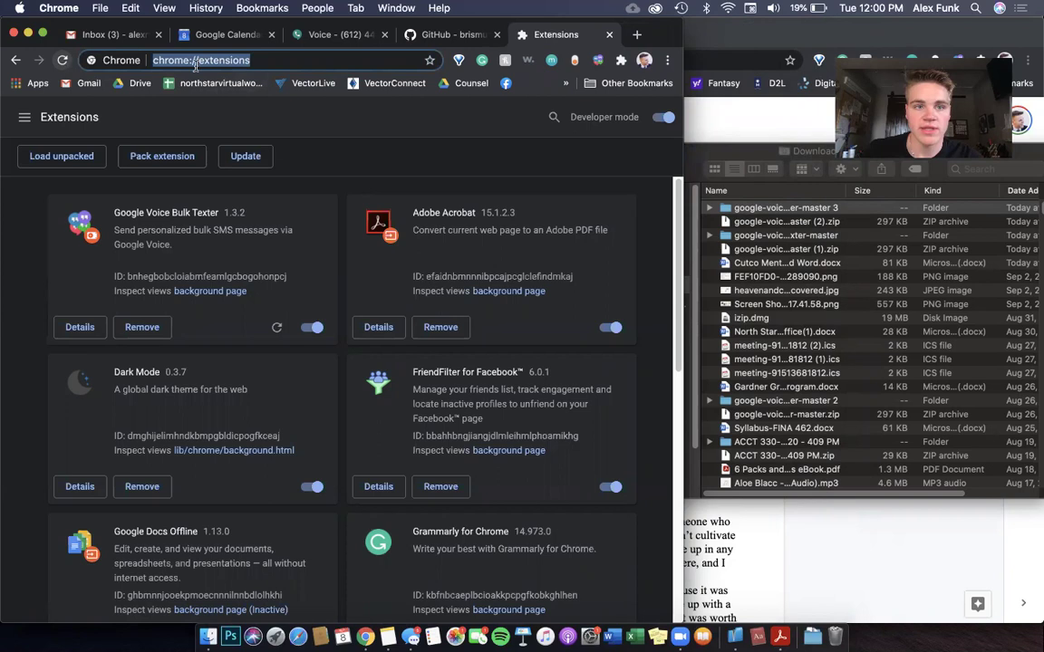
pyautogui.click(260, 62)
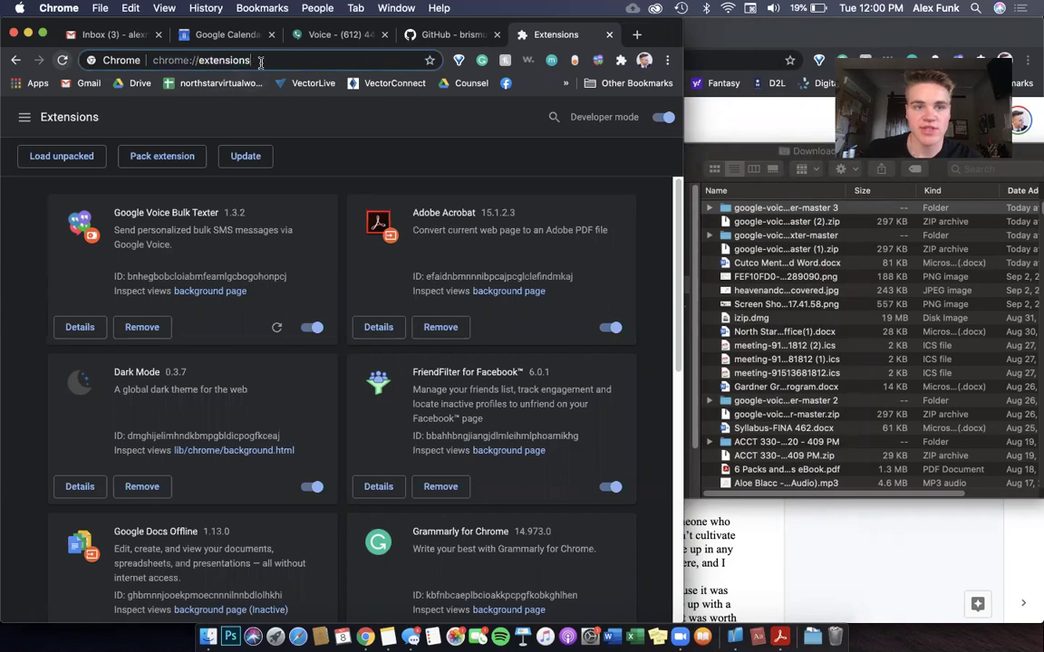
# Expand the extracted google-voice-bulk-texter-master 3 folder and drop its src folder onto the Extensions page.
pyautogui.click(835, 209)
pyautogui.click(736, 210)
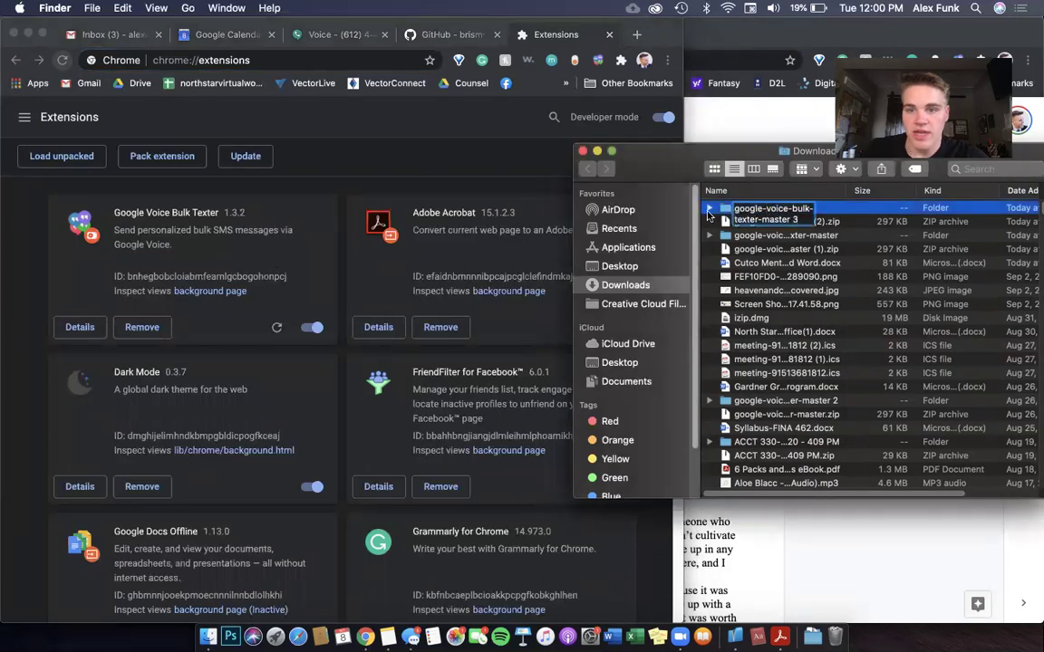
pyautogui.click(710, 209)
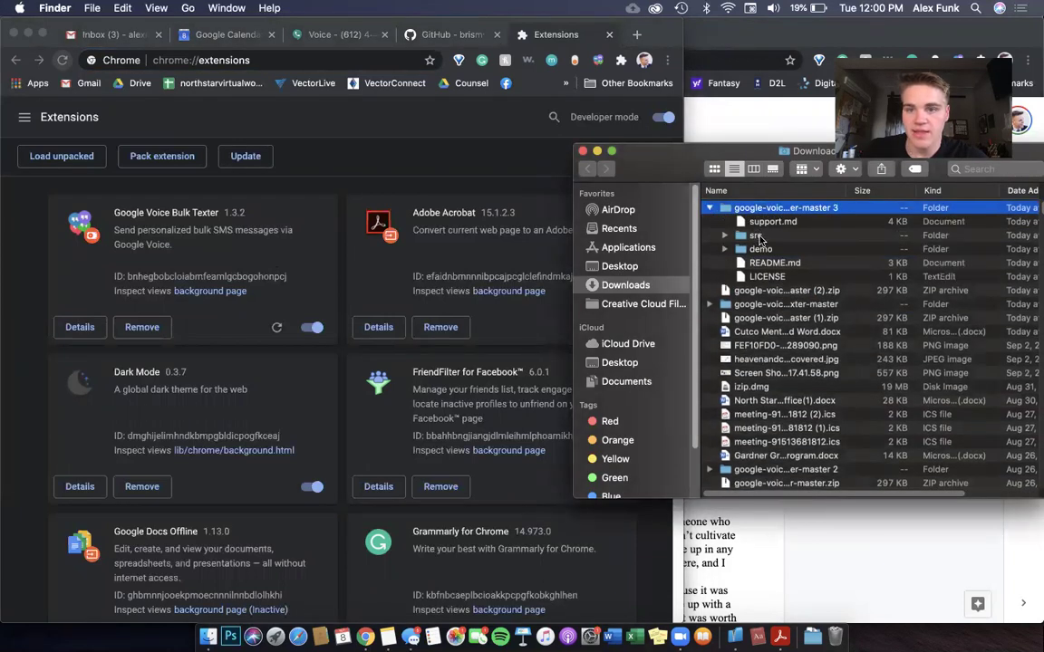
pyautogui.moveTo(758, 237); pyautogui.dragTo(344, 326)
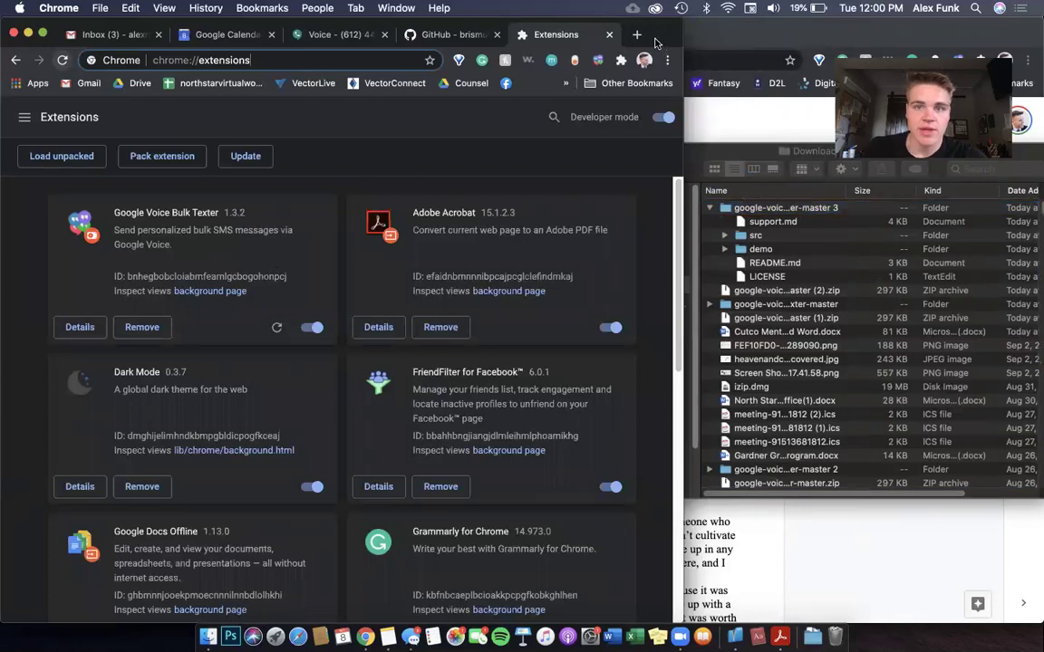
# Enlarge the browser window to full width and close the GitHub and Extensions pages to return to Google Voice.
pyautogui.doubleClick(658, 43)
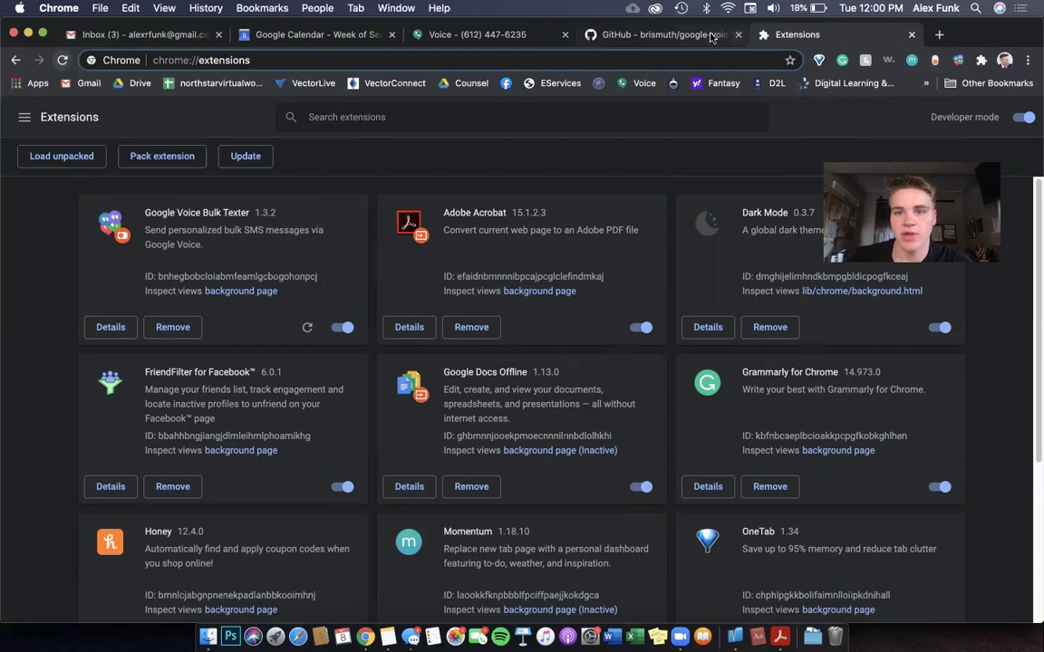
pyautogui.click(661, 34)
pyautogui.click(738, 34)
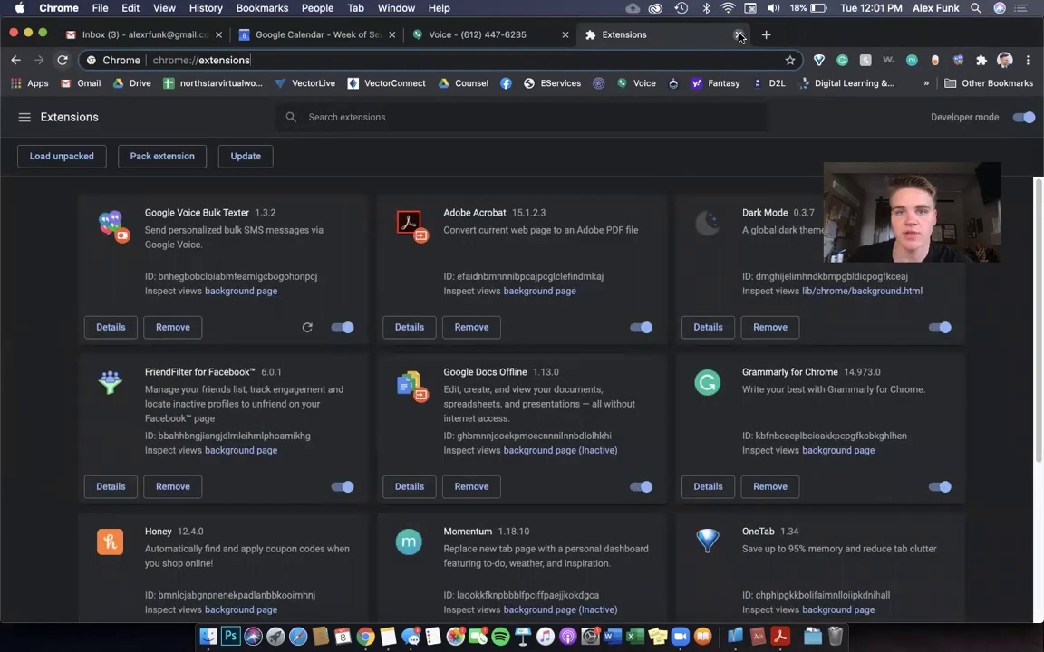
pyautogui.click(739, 35)
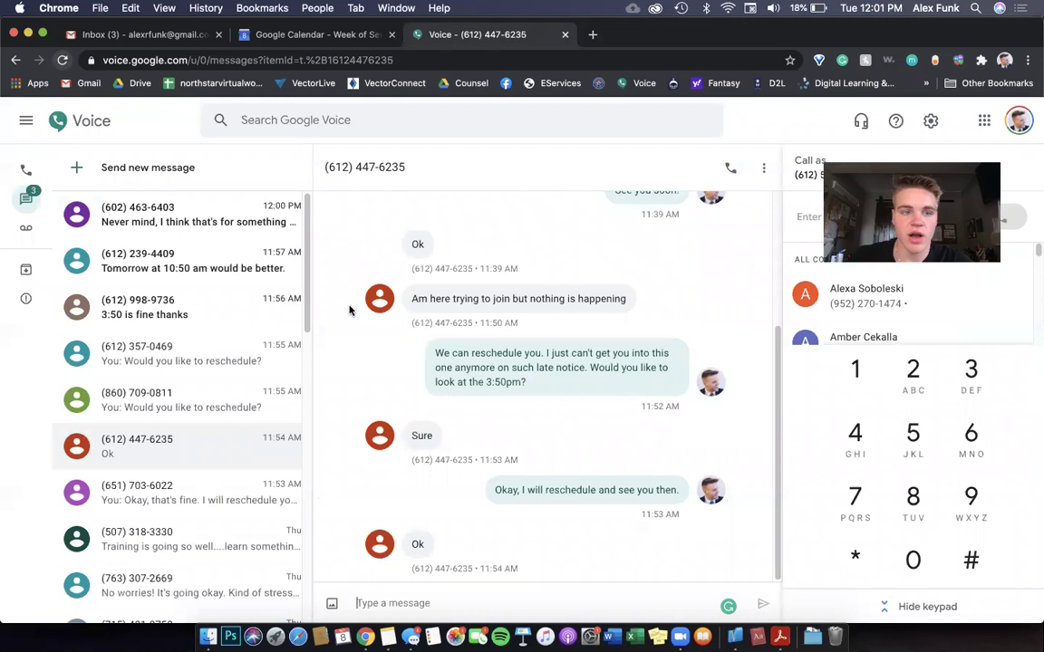
# Look through several recent text conversations in the Google Voice message list.
pyautogui.click(272, 310)
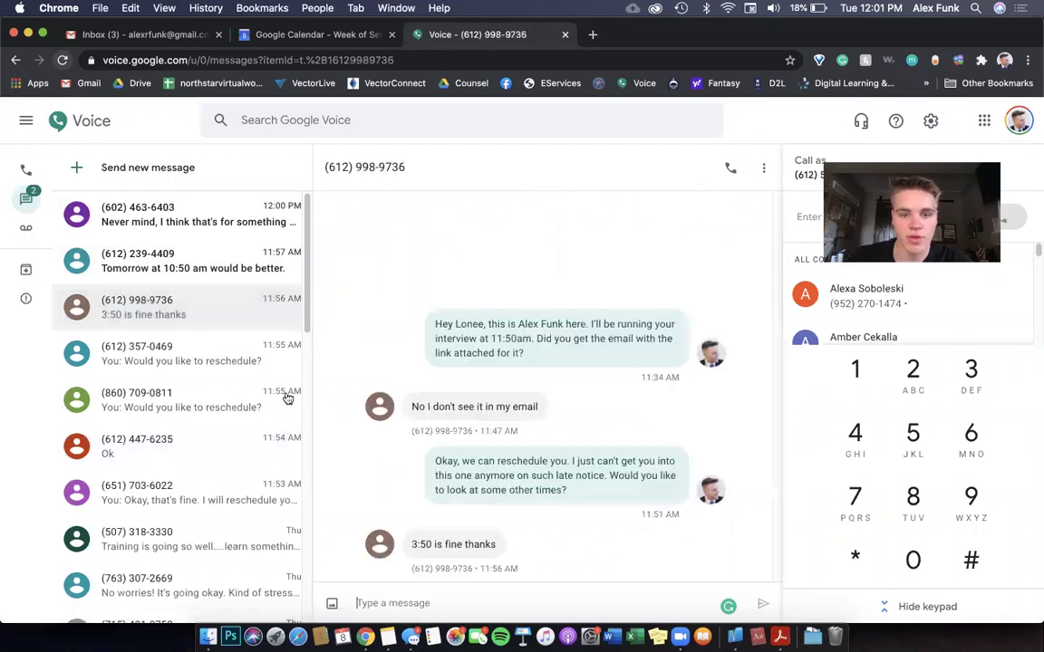
pyautogui.scroll(-2, 186, 480)
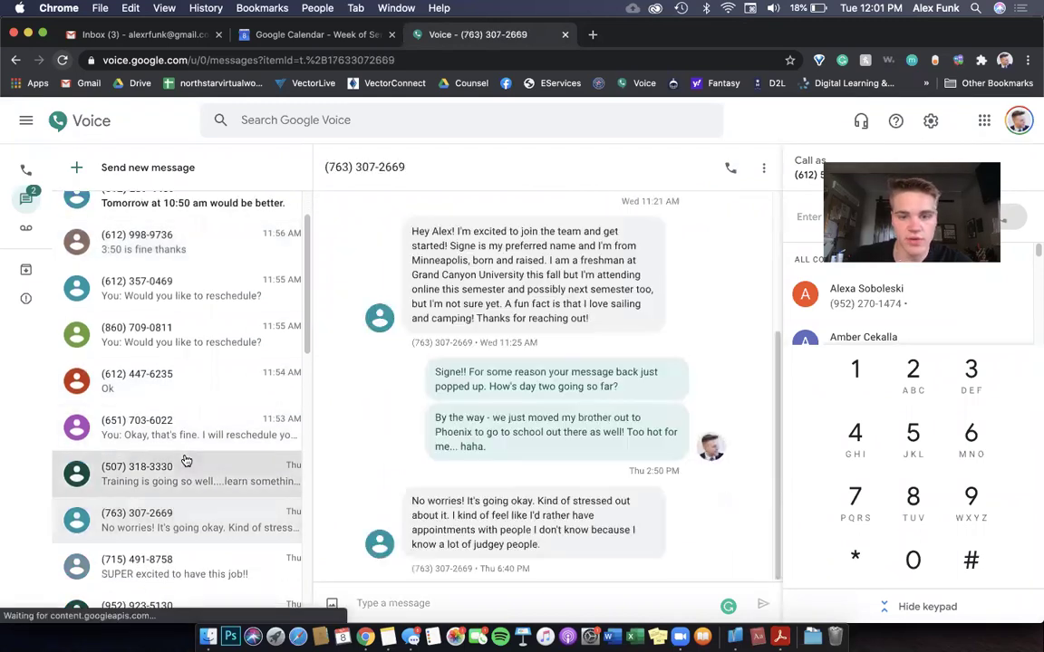
pyautogui.click(186, 466)
pyautogui.click(185, 425)
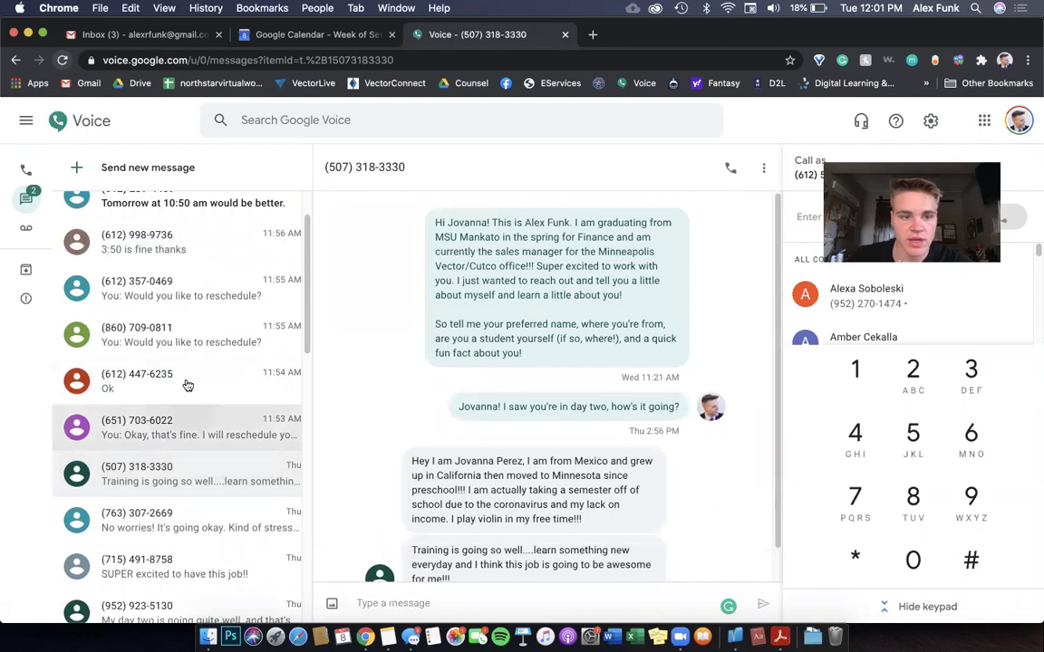
pyautogui.scroll(2, 186, 358)
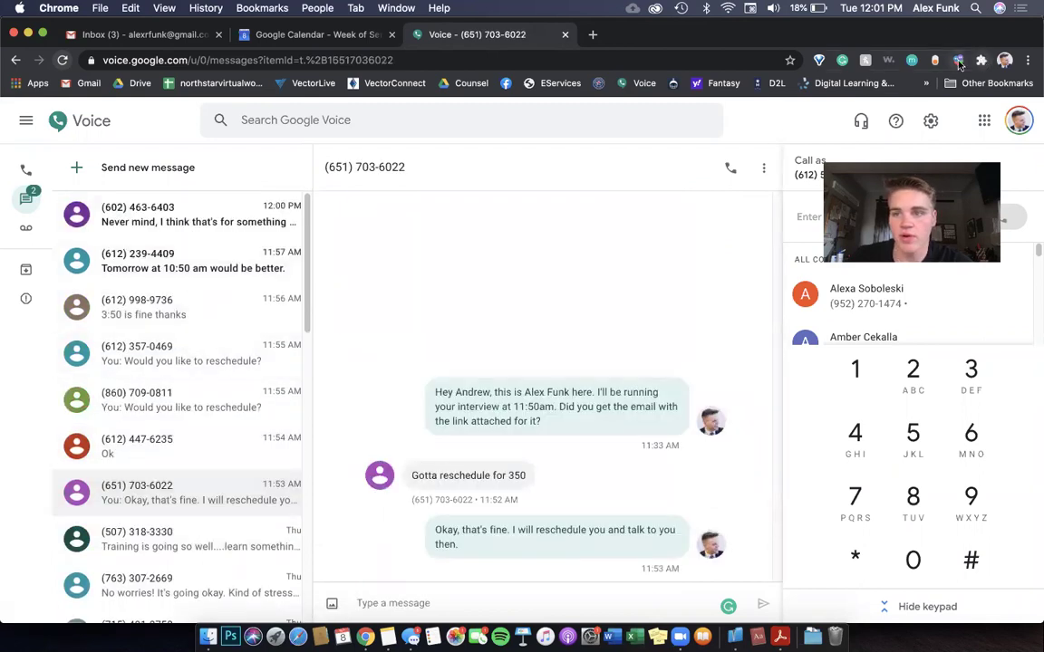
# Refresh the Google Voice page so the Google Voice Bulk Texter extension detects it, and open the extension's message form.
pyautogui.click(959, 62)
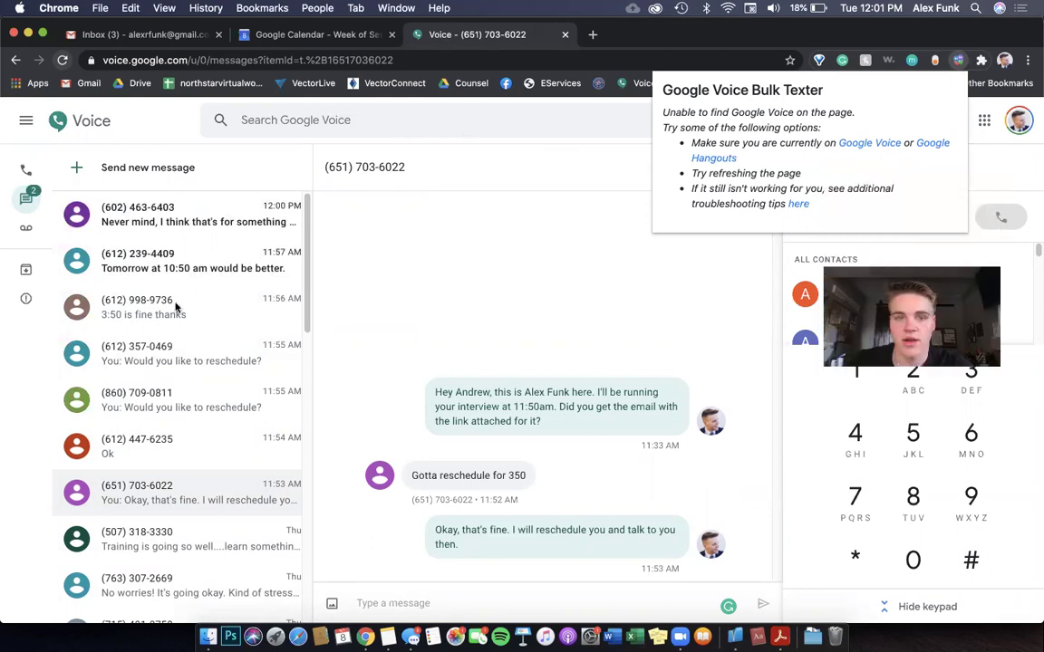
pyautogui.click(60, 61)
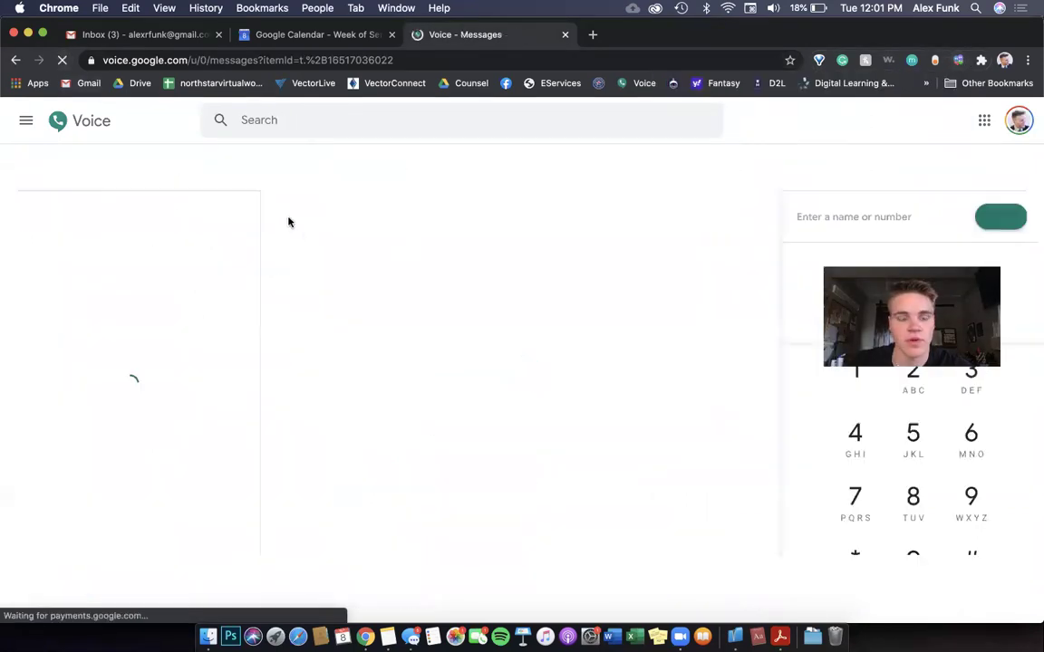
pyautogui.click(957, 60)
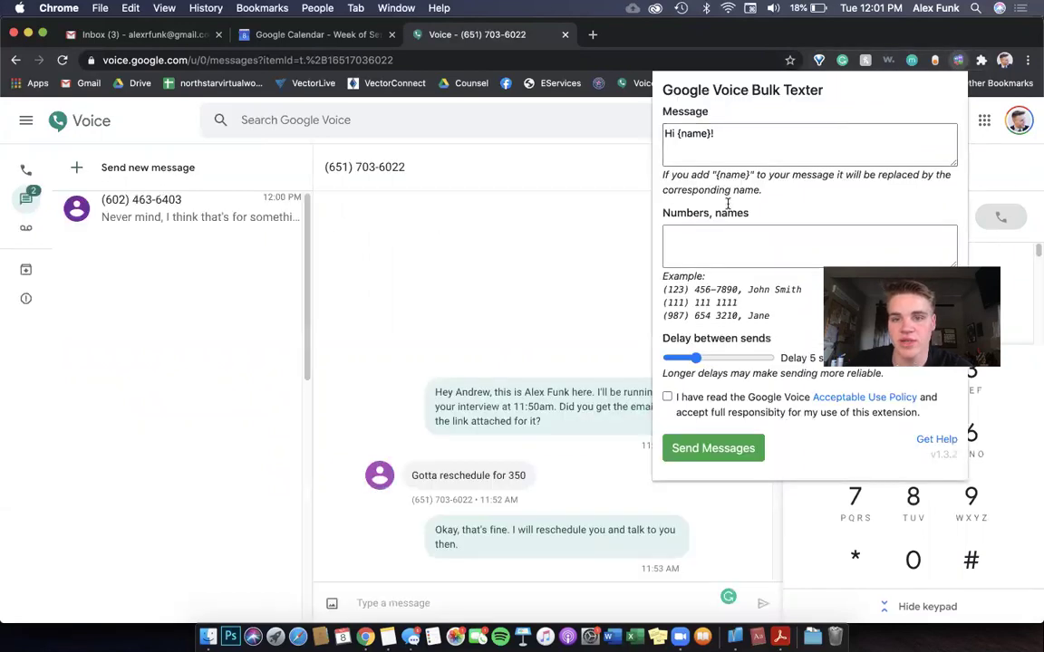
# Extend the "Hi {name}!" bulk message with "This is", the sender's full name and "......", and review the example format for numbers and names.
pyautogui.click(730, 145)
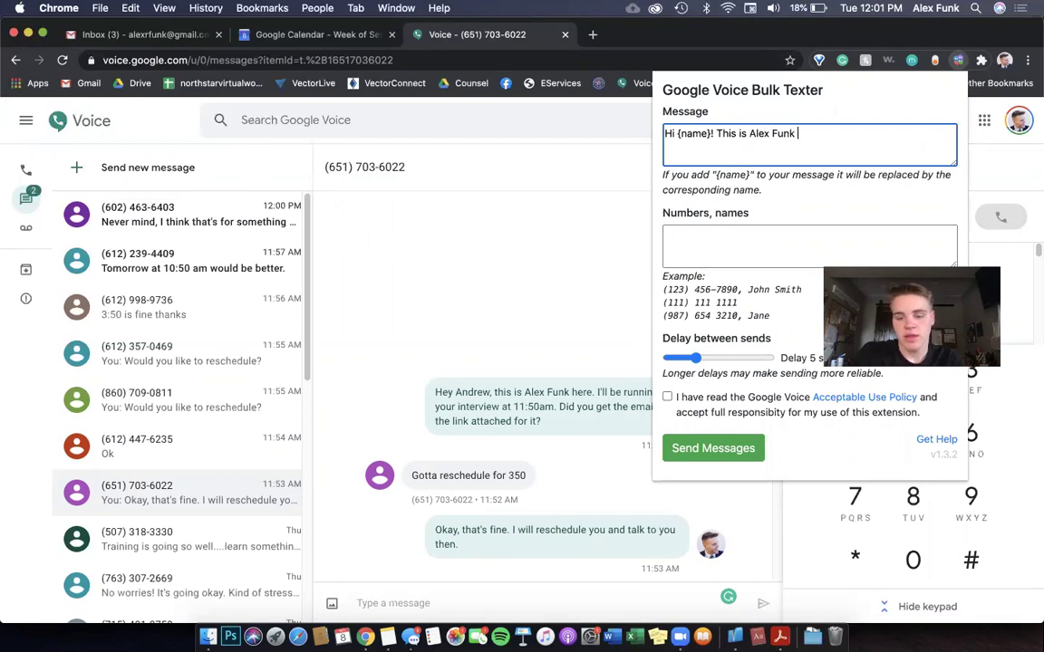
pyautogui.click(699, 239)
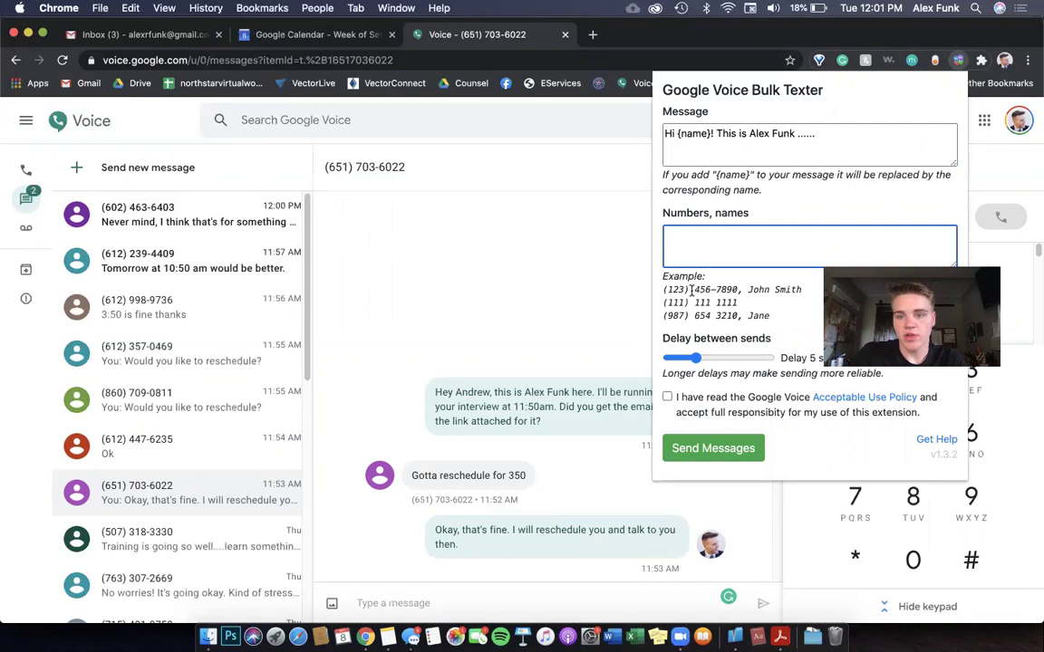
pyautogui.moveTo(775, 319); pyautogui.dragTo(664, 310)
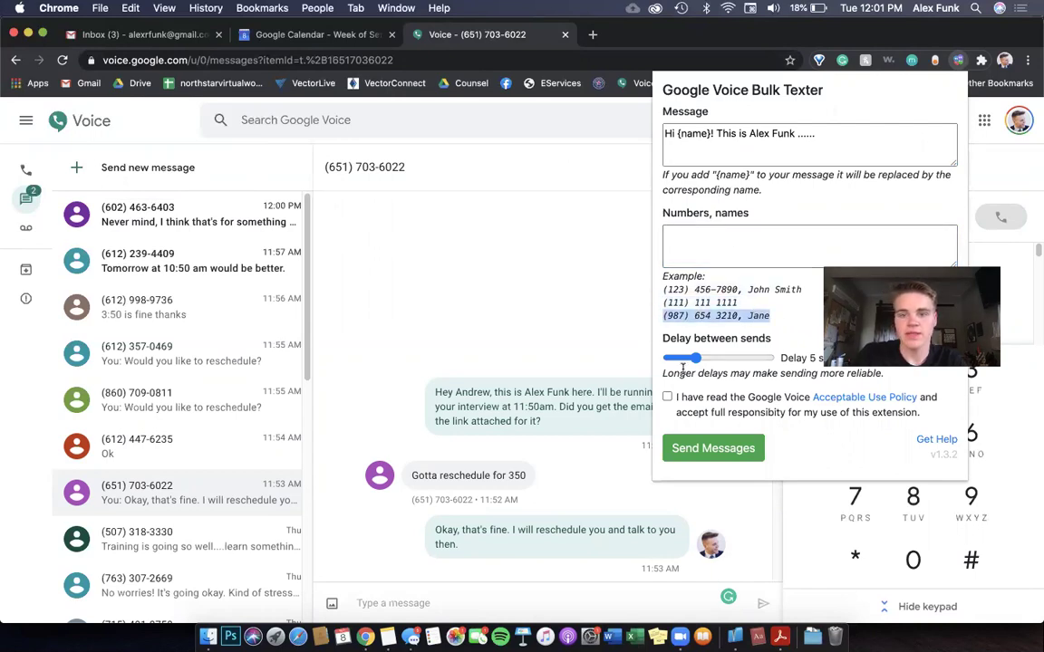
# Leave the bulk text form and open Thursday's "My day two is going quite well" conversation to examine its full introductory message.
pyautogui.click(748, 229)
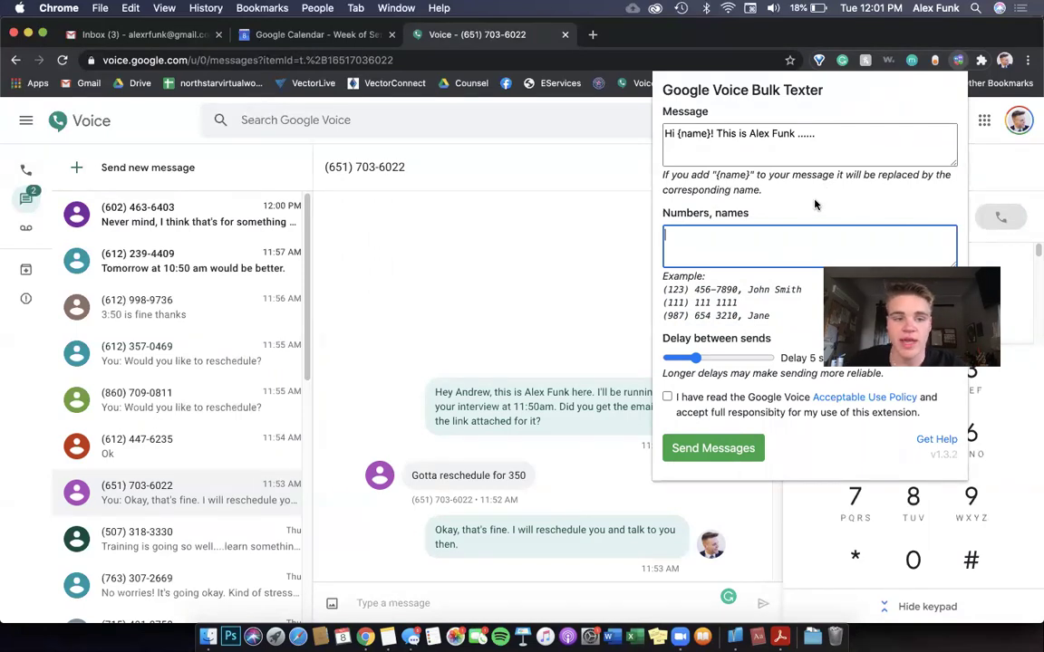
pyautogui.click(440, 348)
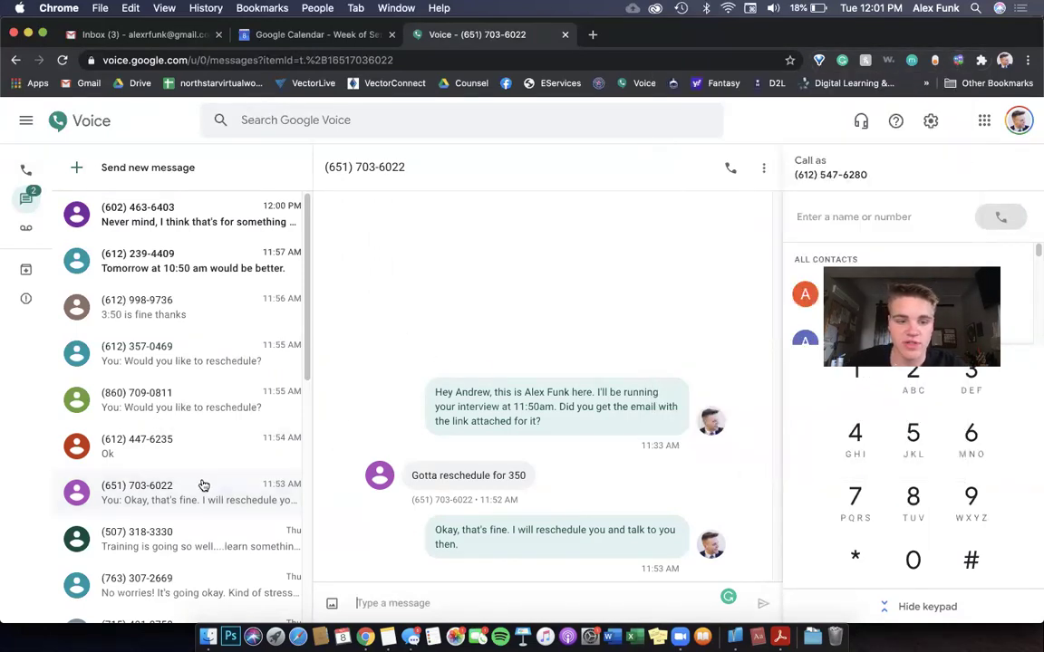
pyautogui.scroll(-5, 203, 485)
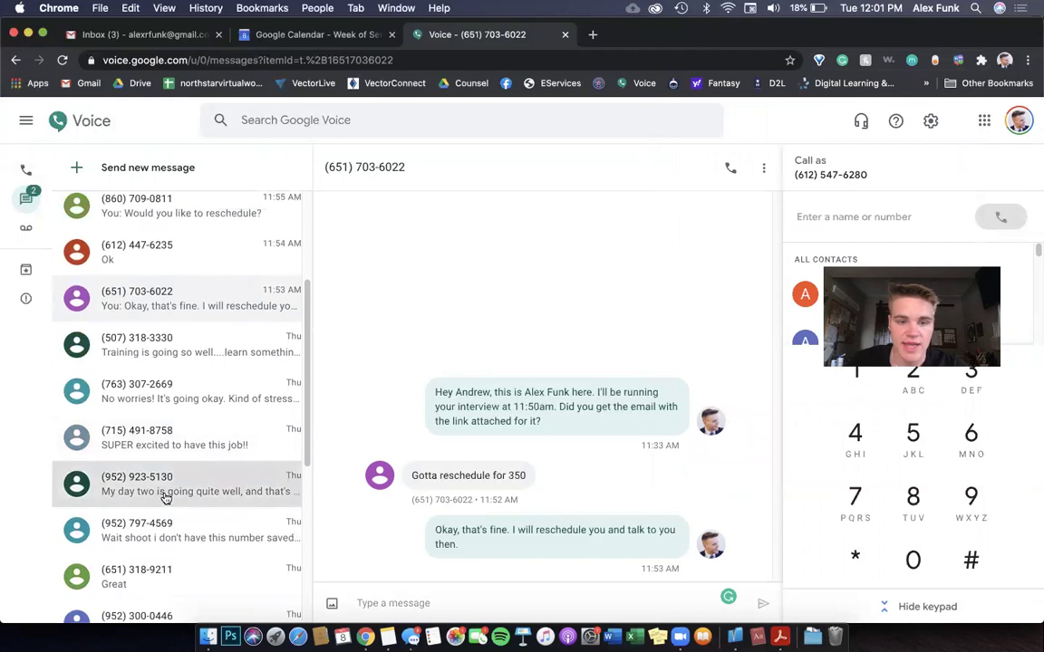
pyautogui.click(163, 489)
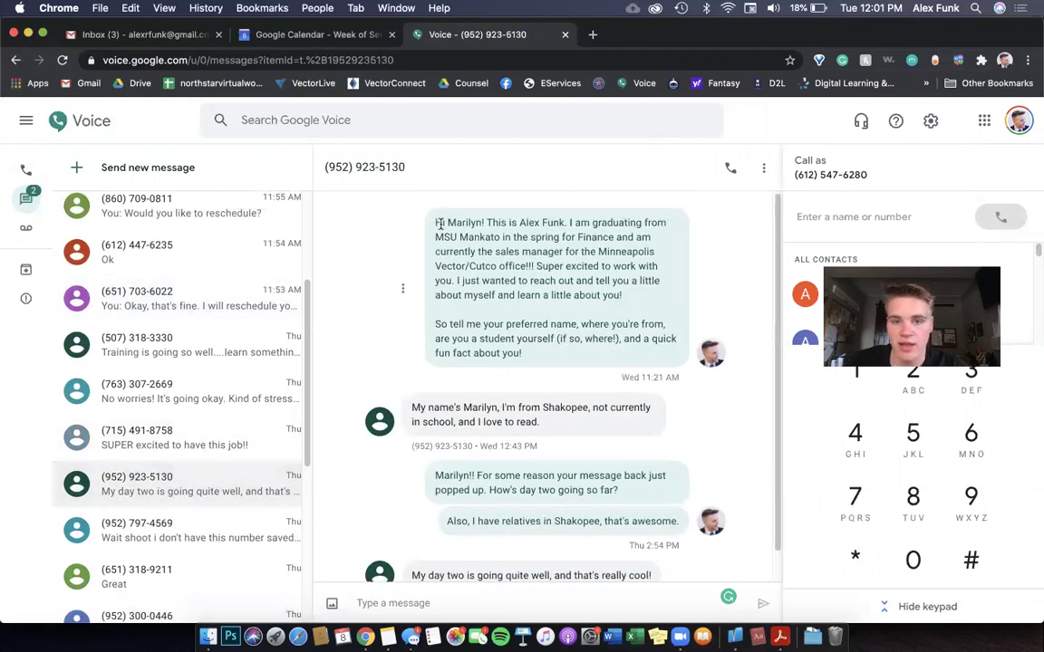
pyautogui.moveTo(434, 229); pyautogui.dragTo(557, 361)
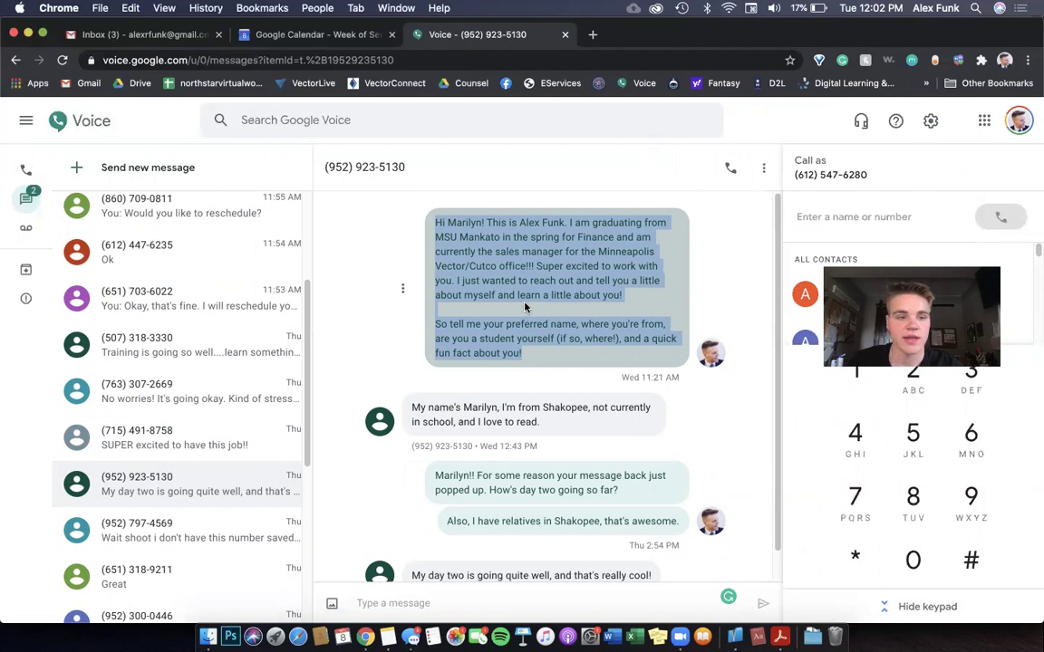
pyautogui.scroll(3, 284, 326)
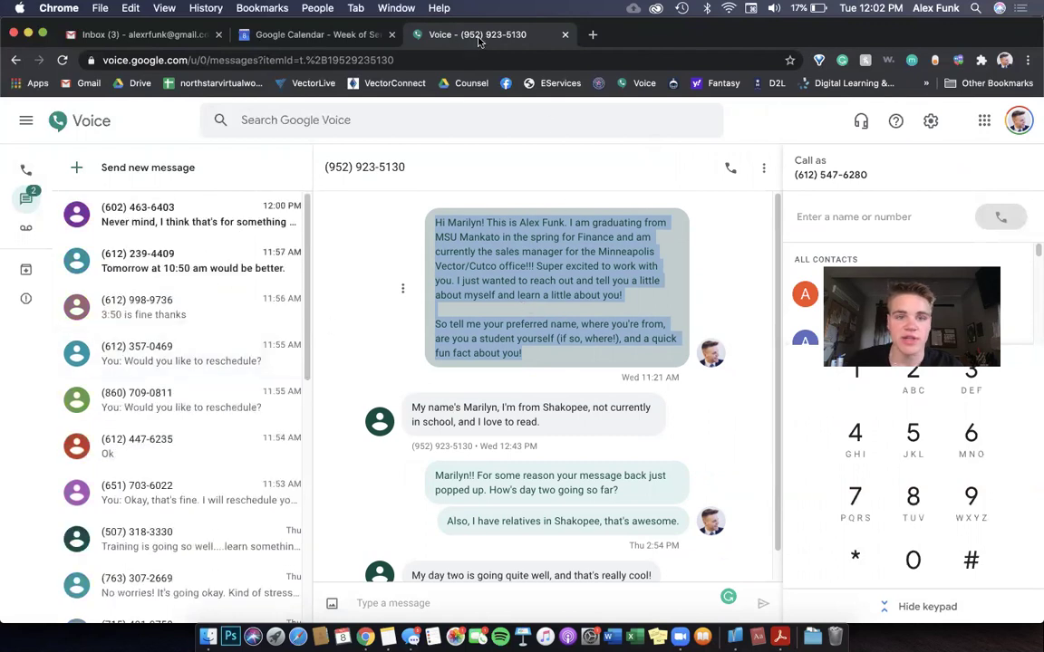